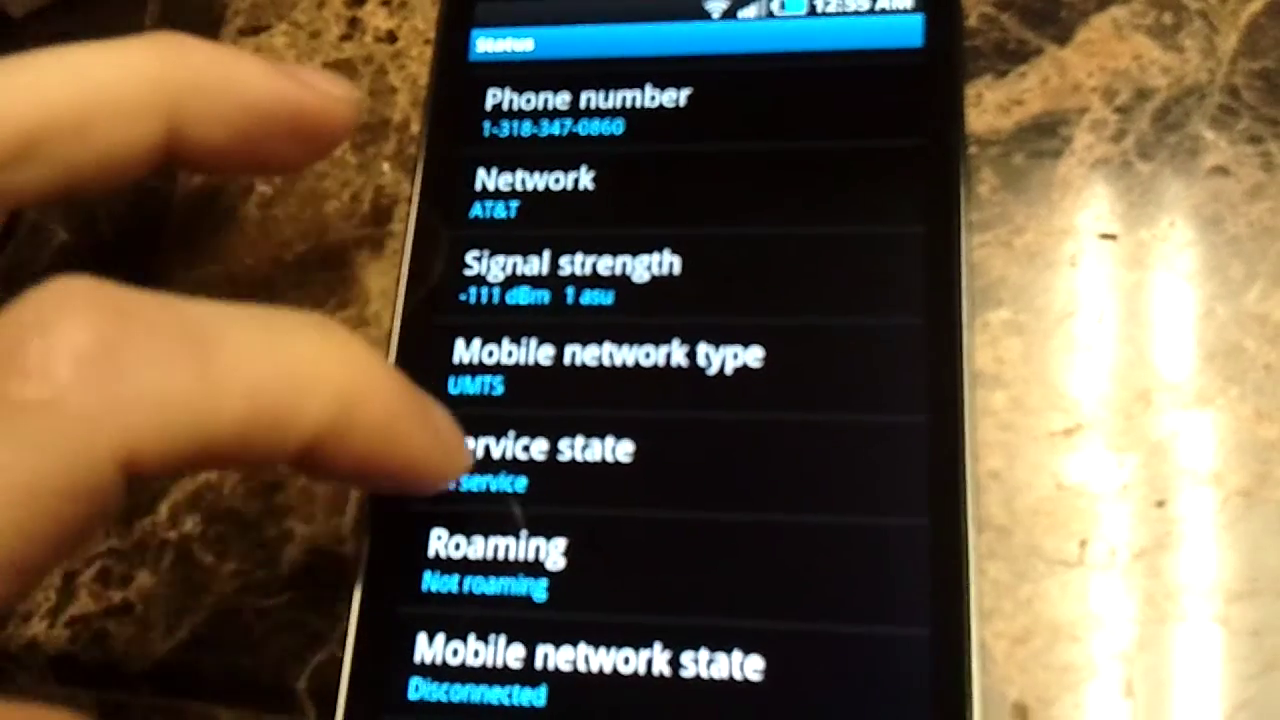
scroll(680, 400, "down", 2)
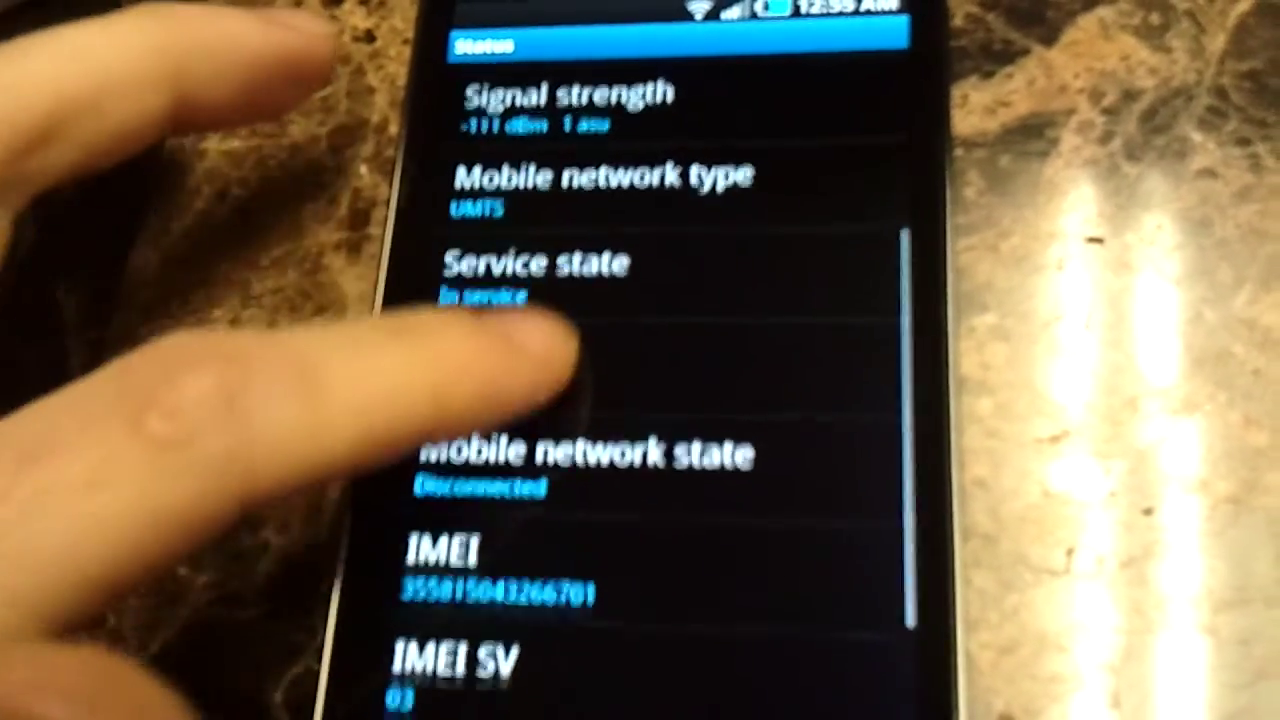
scroll(550, 455, "up", 3)
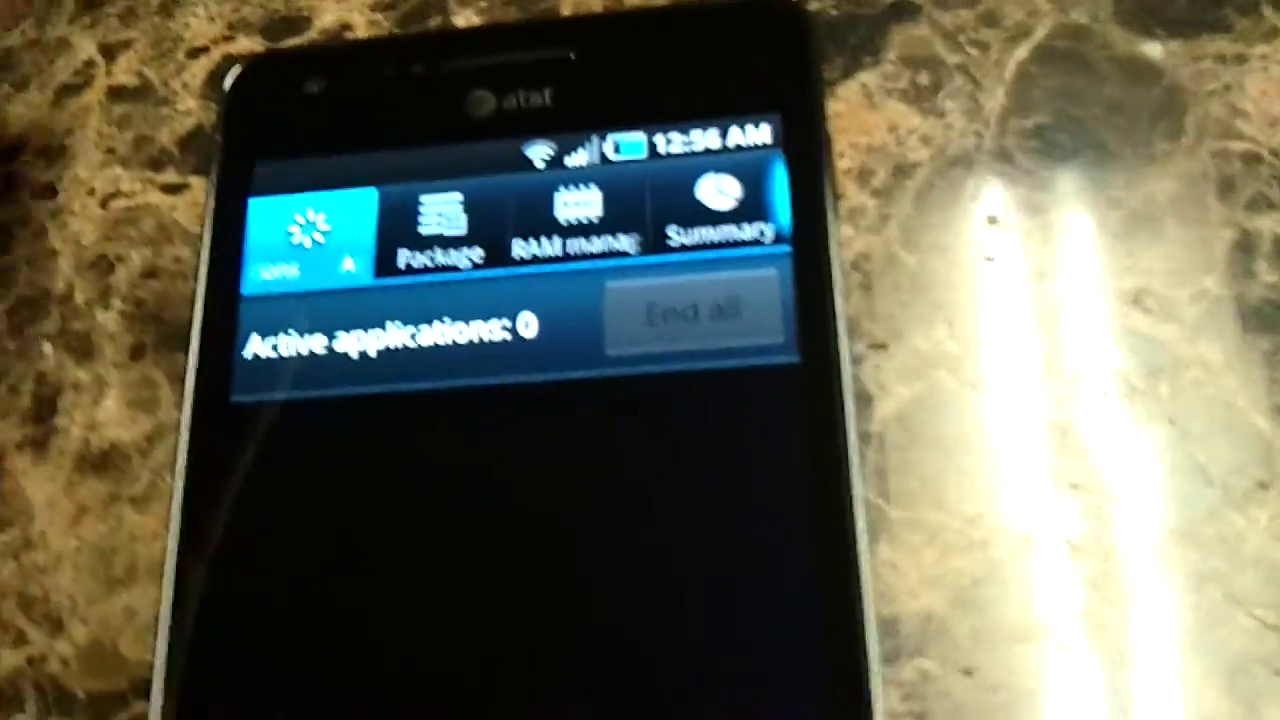
Browse Task Manager's package list, RAM usage (185MB of 429MB) and storage summary
left_click(518, 232)
left_click(601, 350)
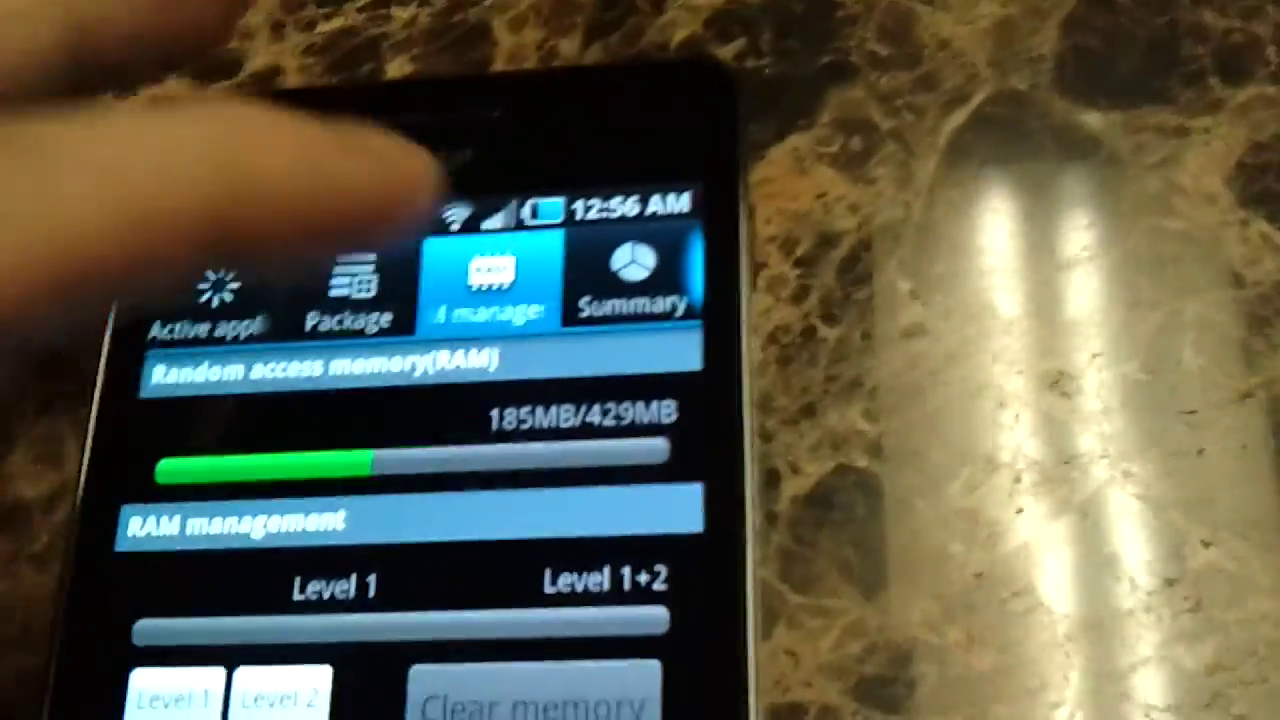
left_click(632, 280)
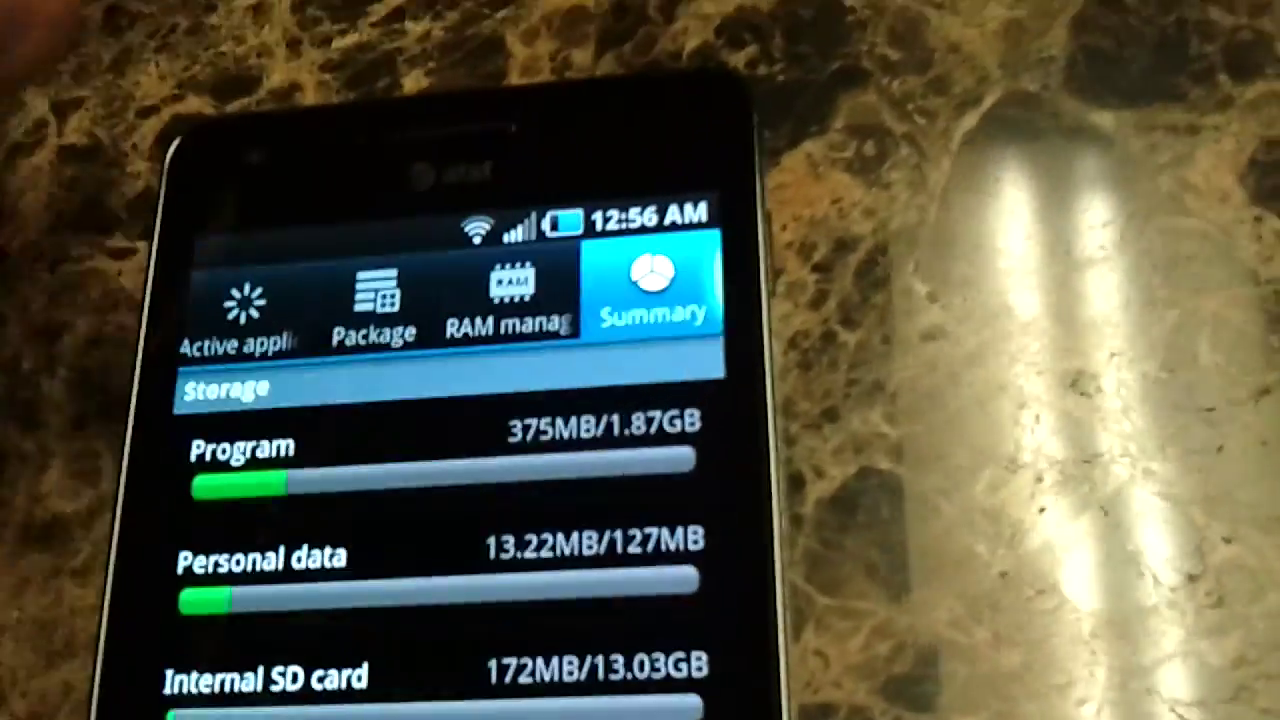